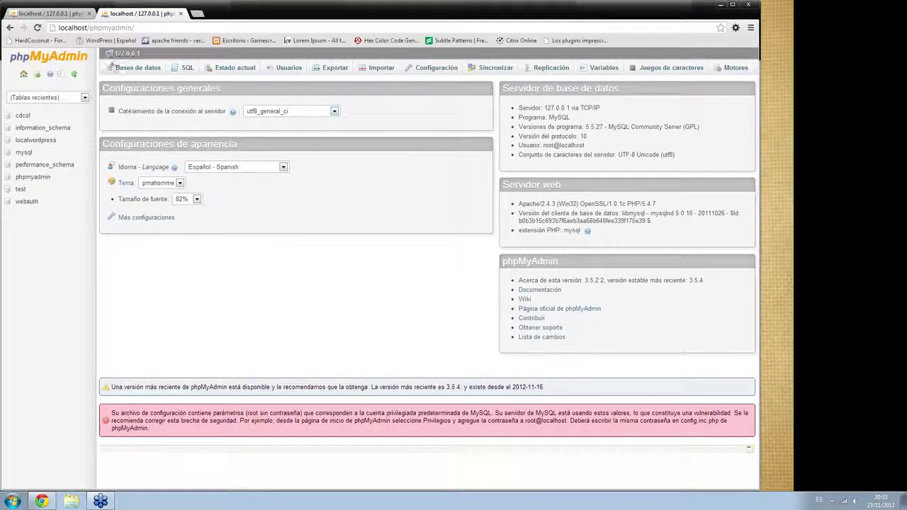
Step: Close the duplicate phpMyAdmin browser tab and open the test database from the list of databases
key("ctrl+w")
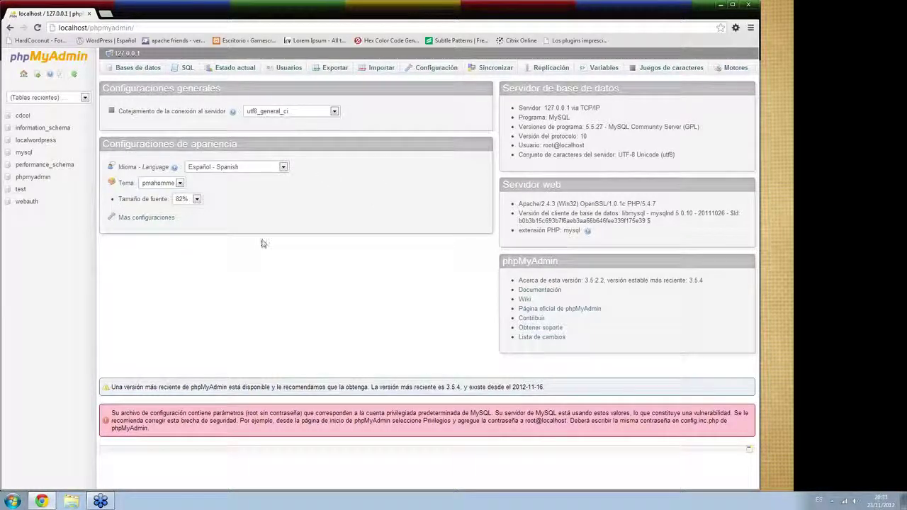
left_click(138, 68)
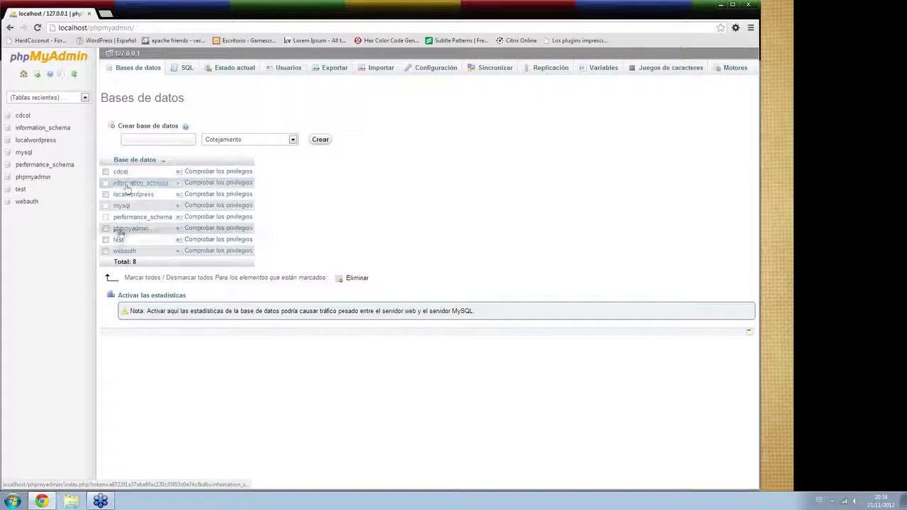
left_click(121, 241)
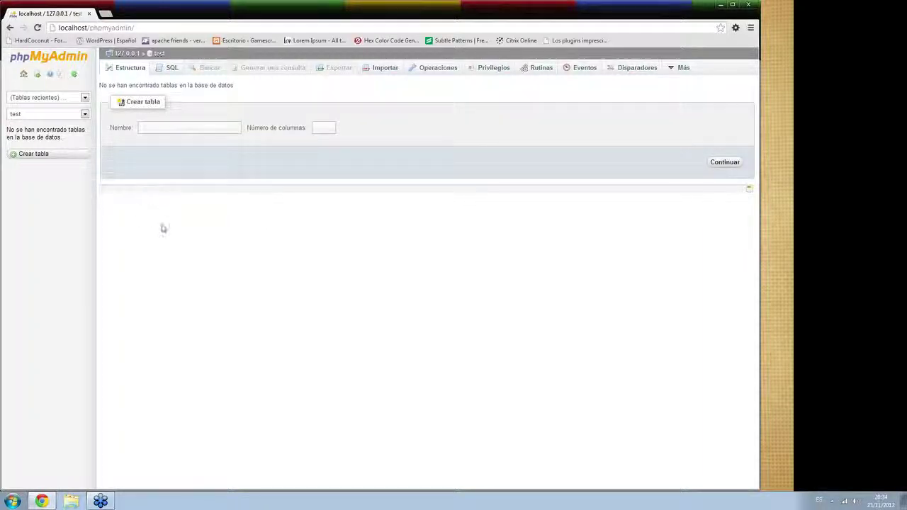
Step: Start a table named Primary with 3 columns in the test database and add 1 more column to its definition
left_click(156, 128)
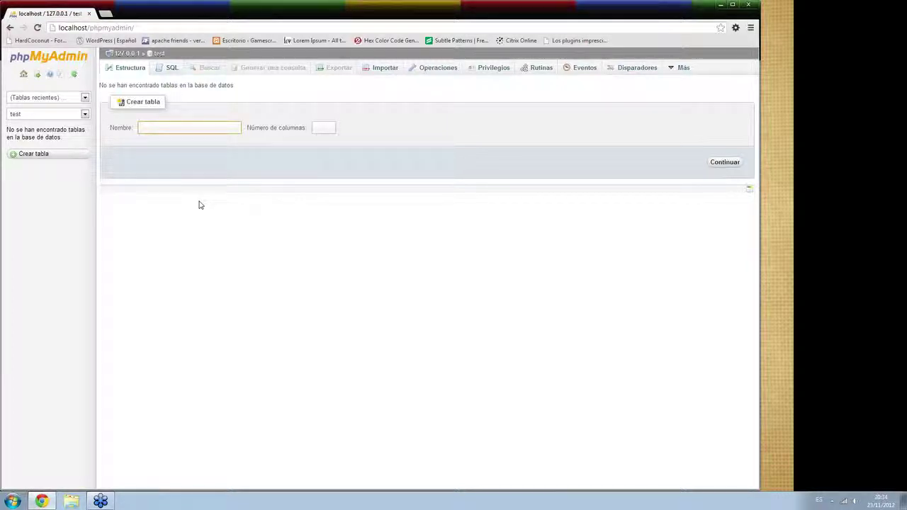
type("Prueary")
left_click(322, 128)
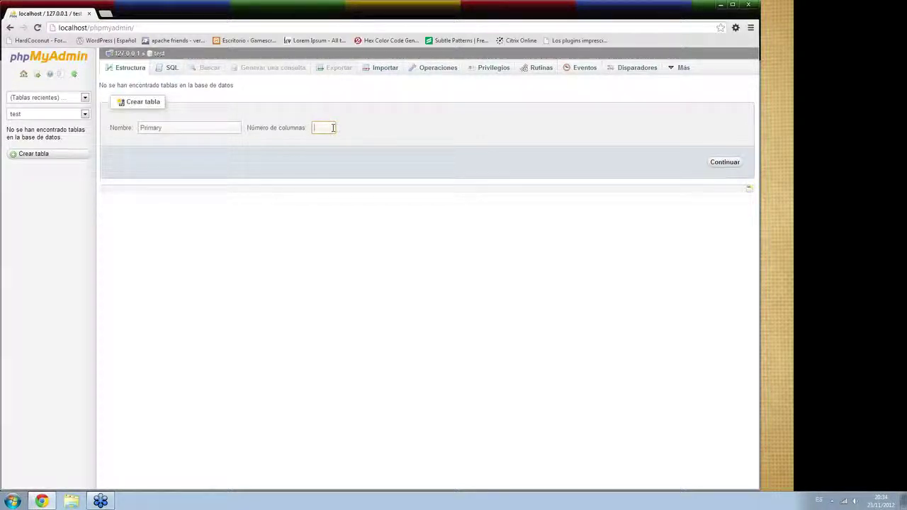
type("3")
left_click(739, 165)
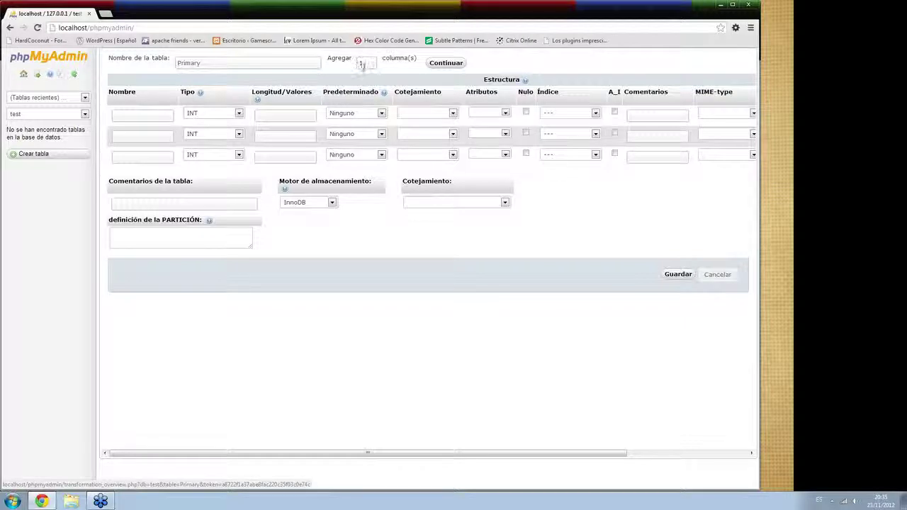
double_click(361, 63)
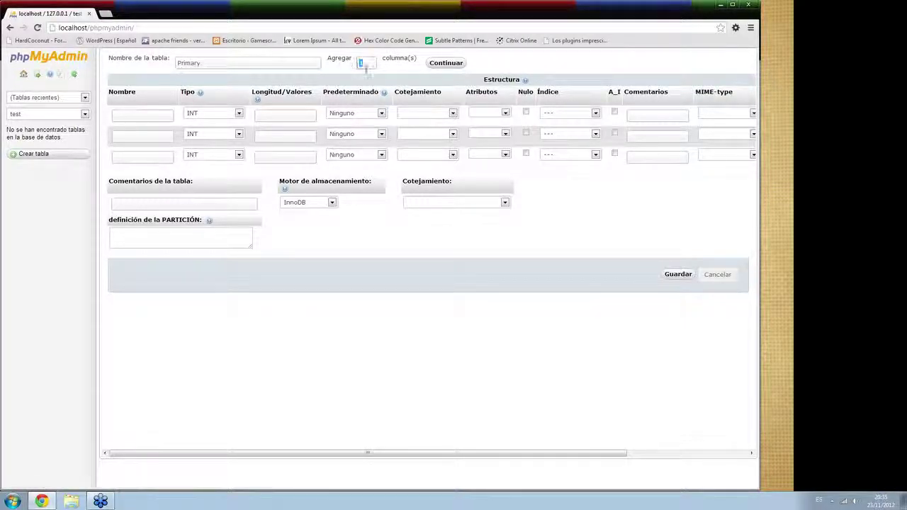
left_click(453, 65)
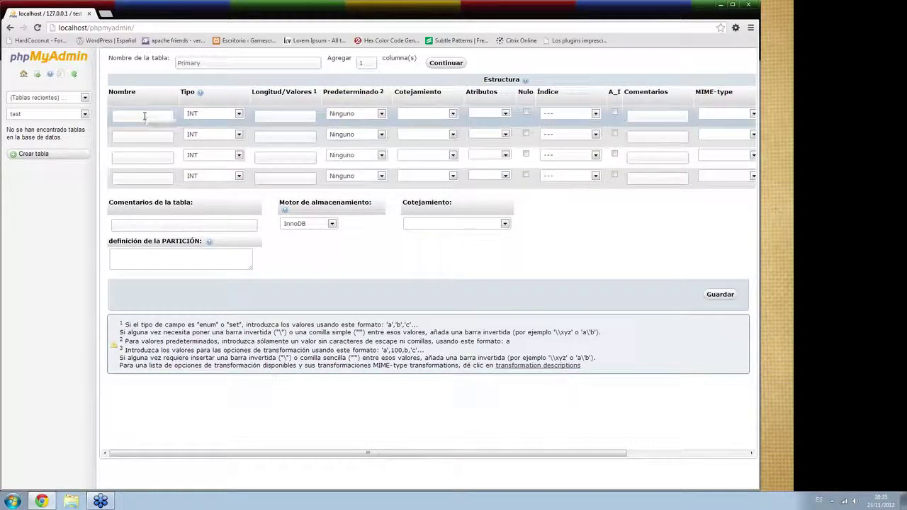
Step: Name the four columns of the Primary table ID, Password, Email and Nombre
left_click(147, 112)
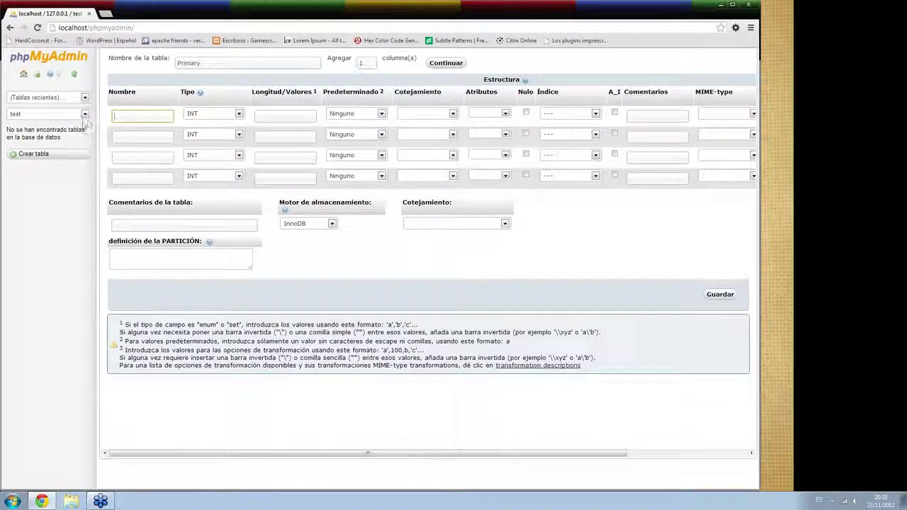
type("ID")
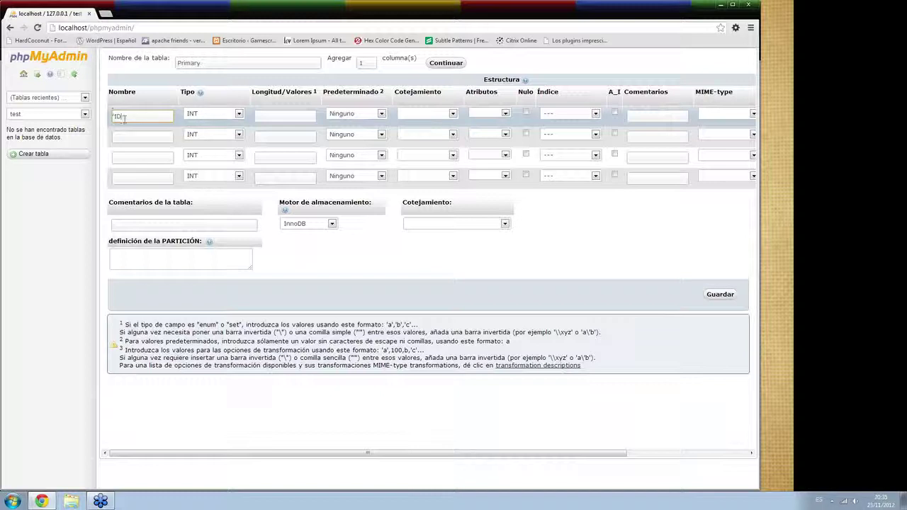
left_click(150, 138)
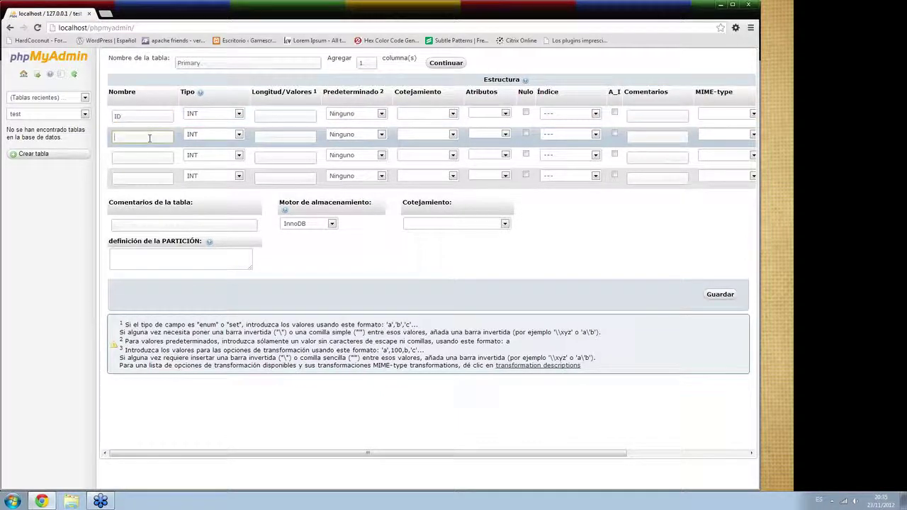
type("Password")
left_click(148, 156)
type("Email")
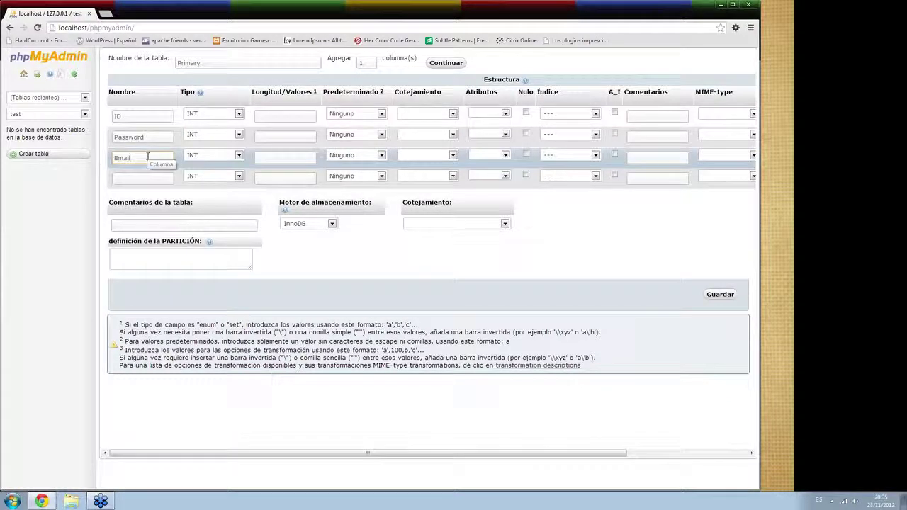
left_click(146, 177)
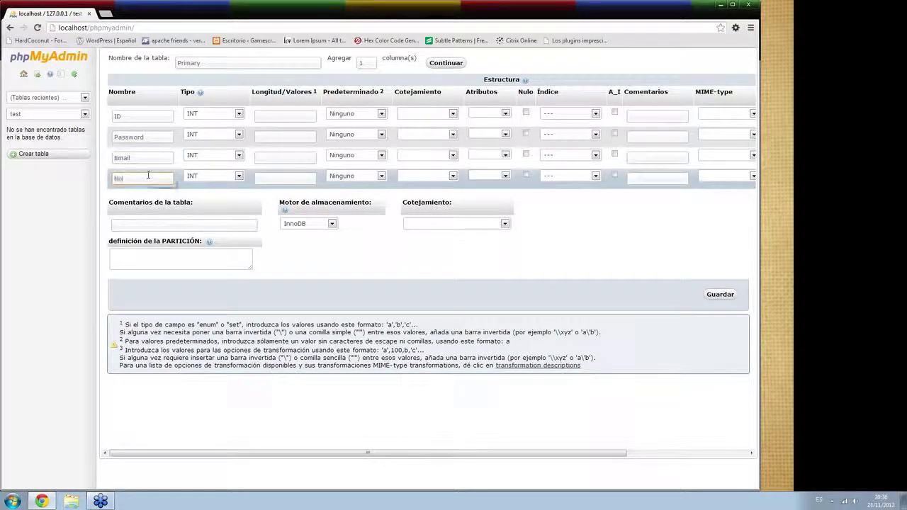
type("Nombre")
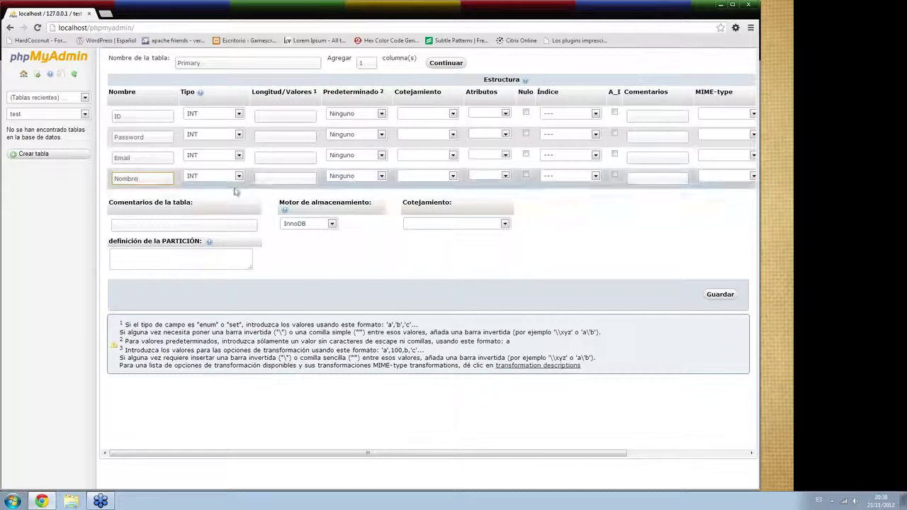
Step: Choose INT as the ID column's type and set the Password column's length to 12
left_click(239, 114)
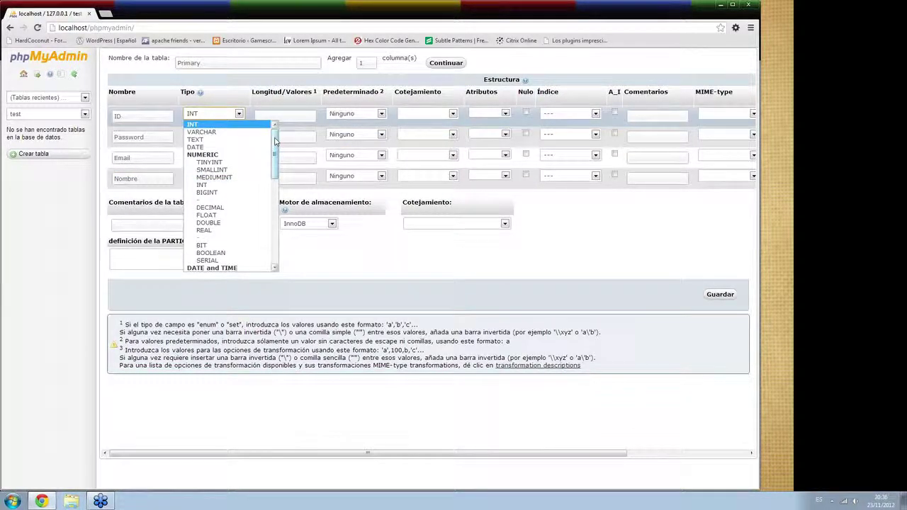
scroll(275, 141, "down", 3)
scroll(274, 138, "up", 3)
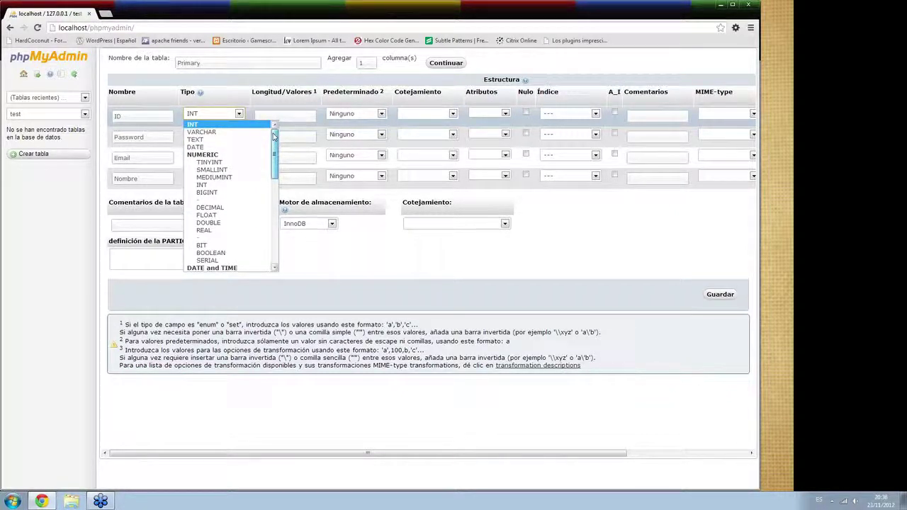
left_click(213, 125)
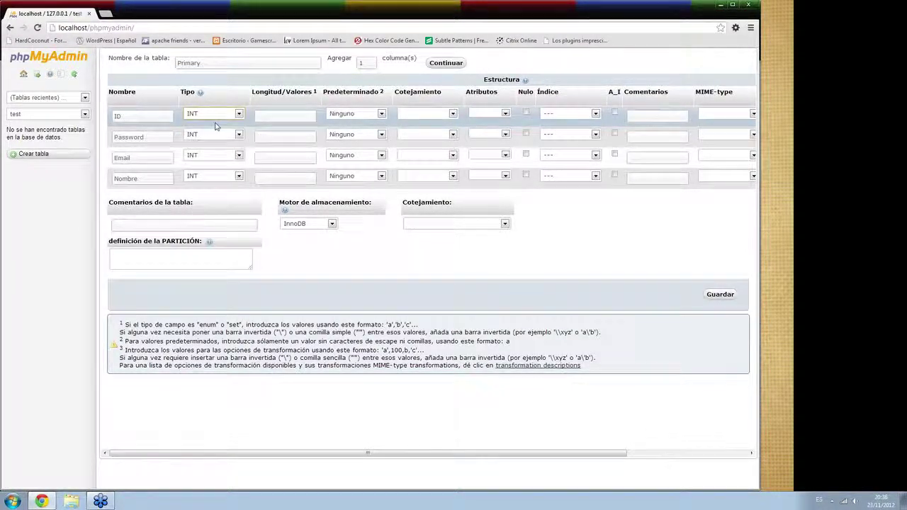
left_click(289, 136)
type("12")
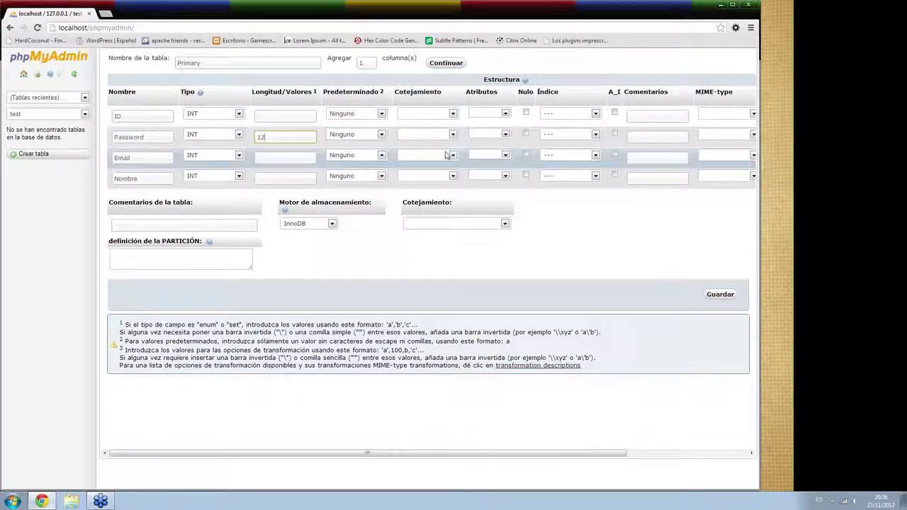
scroll(446, 154, "right", 1)
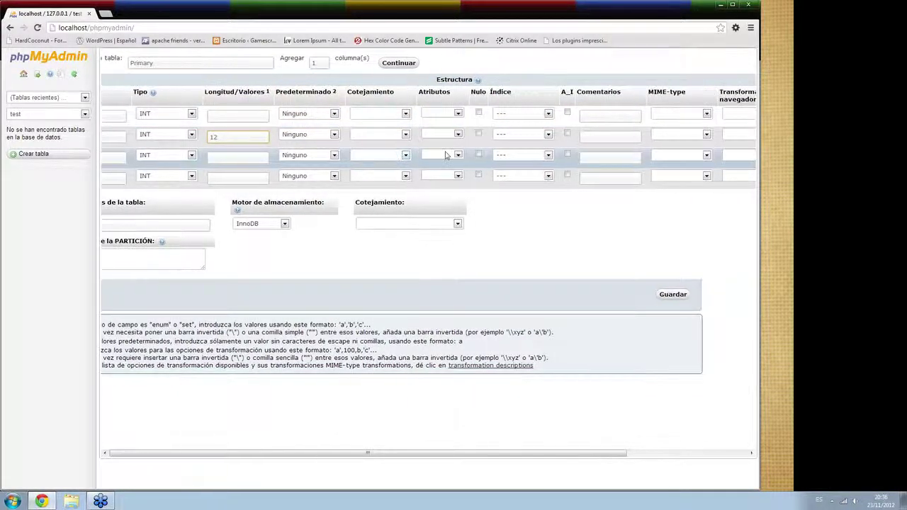
scroll(445, 155, "right", 1)
scroll(445, 155, "right", 1)
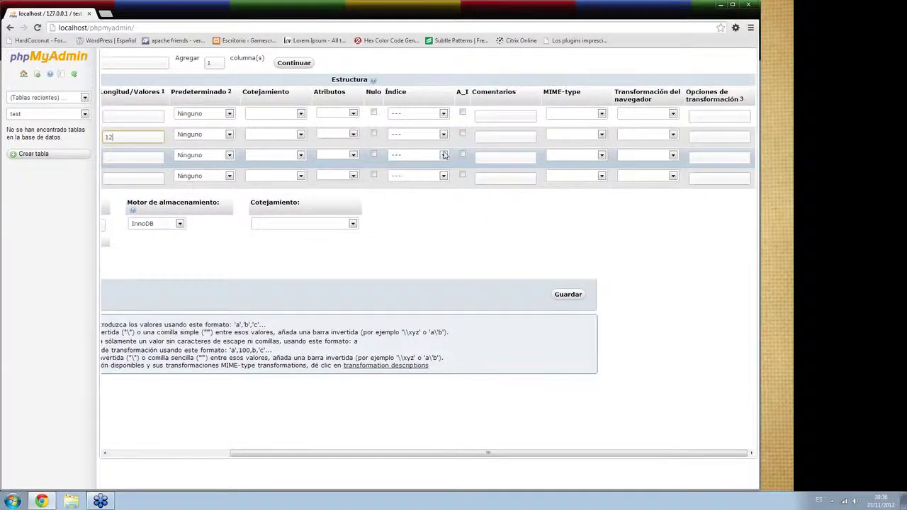
scroll(443, 155, "left", 1)
scroll(443, 154, "left", 2)
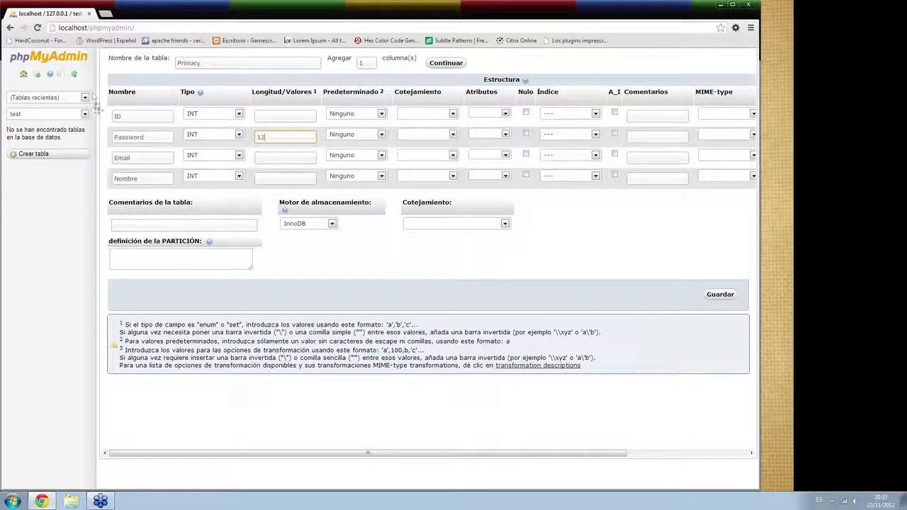
Step: Leave the unsaved table definition and open the wp_comments table of the localwordpress database
left_click(23, 74)
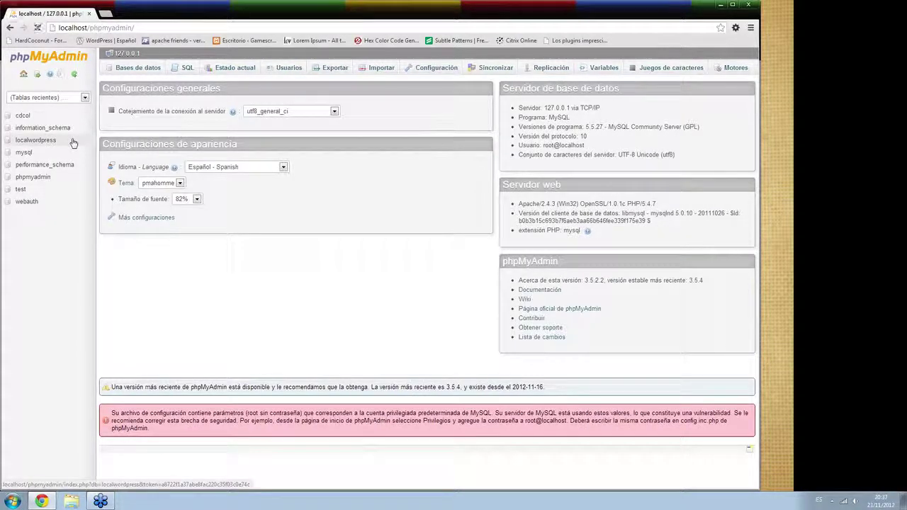
left_click(36, 140)
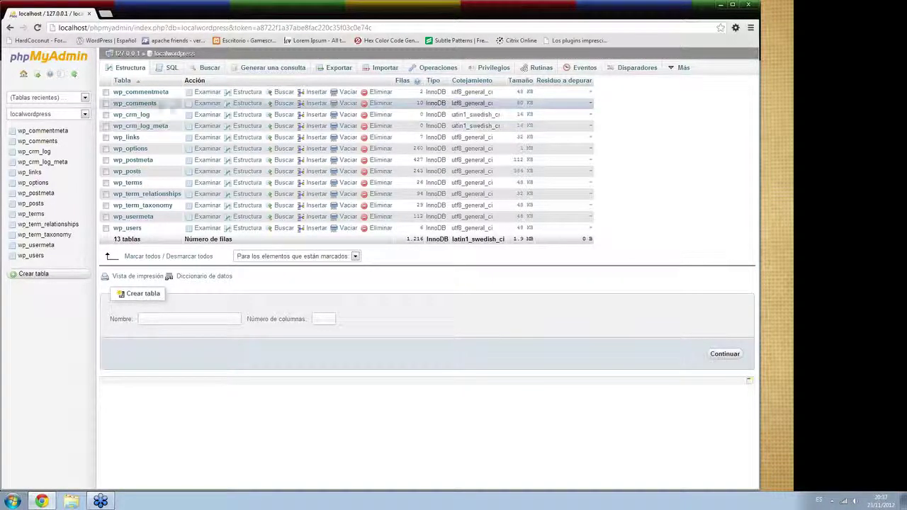
left_click(144, 108)
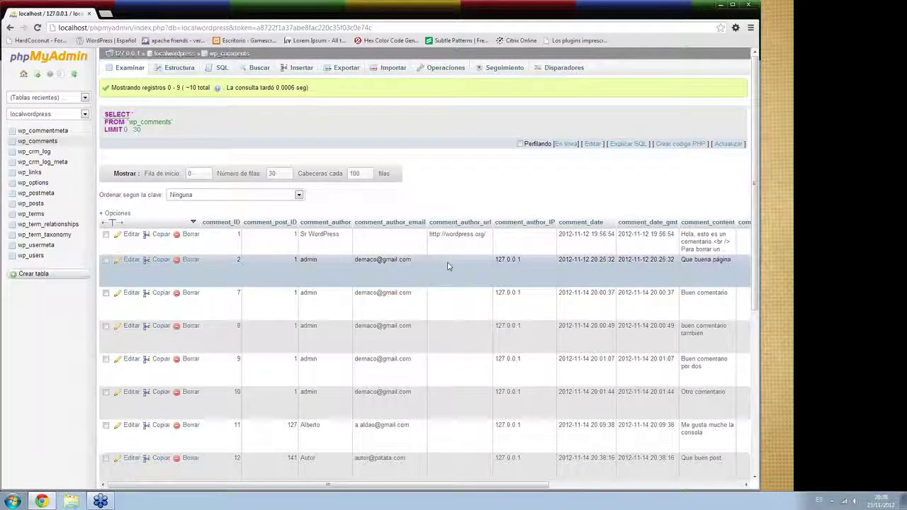
Step: Examine the columns of wp_comments, view the edit form of the comment with ID 2, and return to the database's table list
scroll(448, 266, "right", 1)
scroll(448, 265, "right", 1)
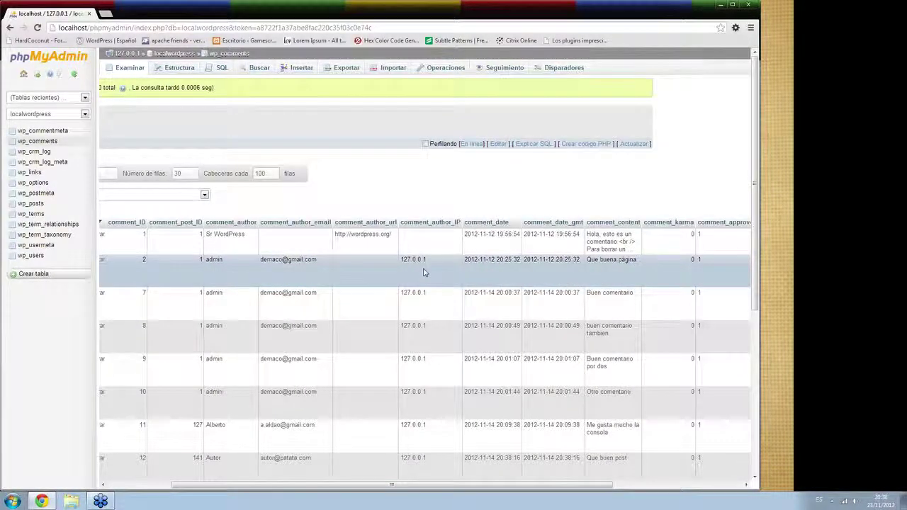
scroll(424, 273, "right", 1)
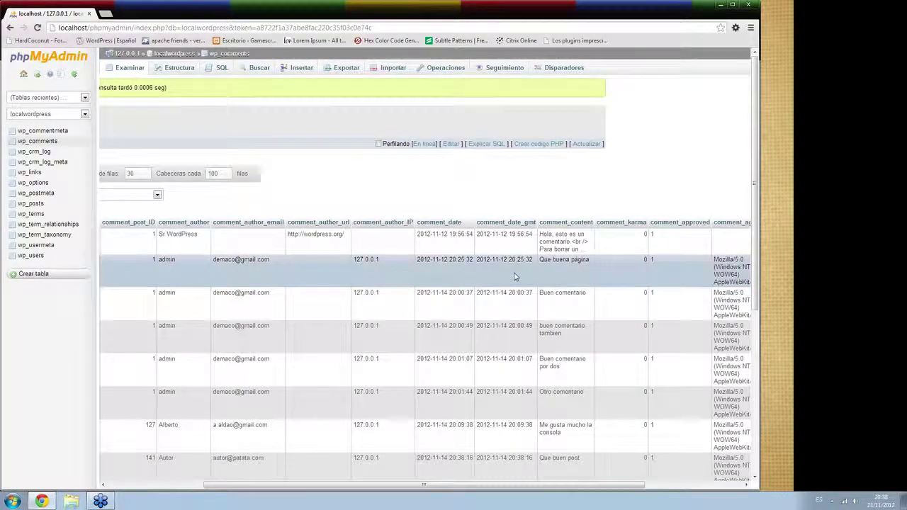
scroll(515, 276, "right", 1)
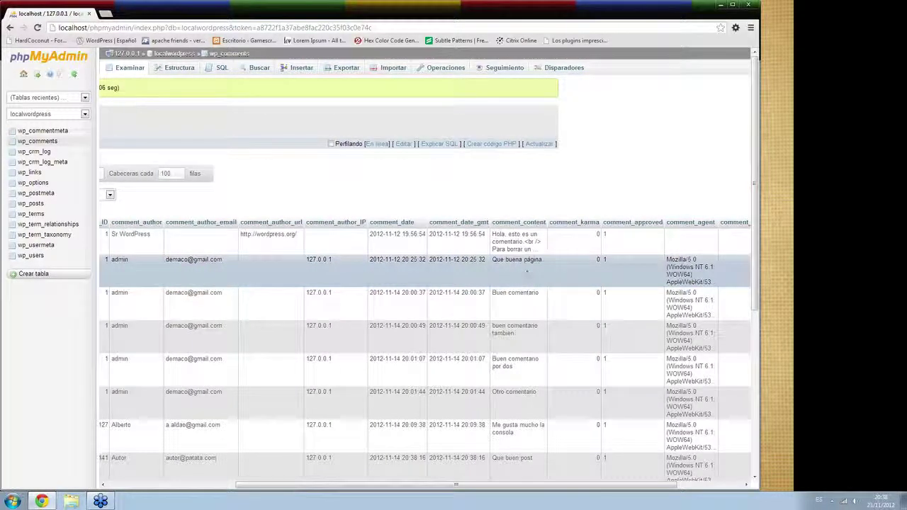
scroll(559, 275, "right", 1)
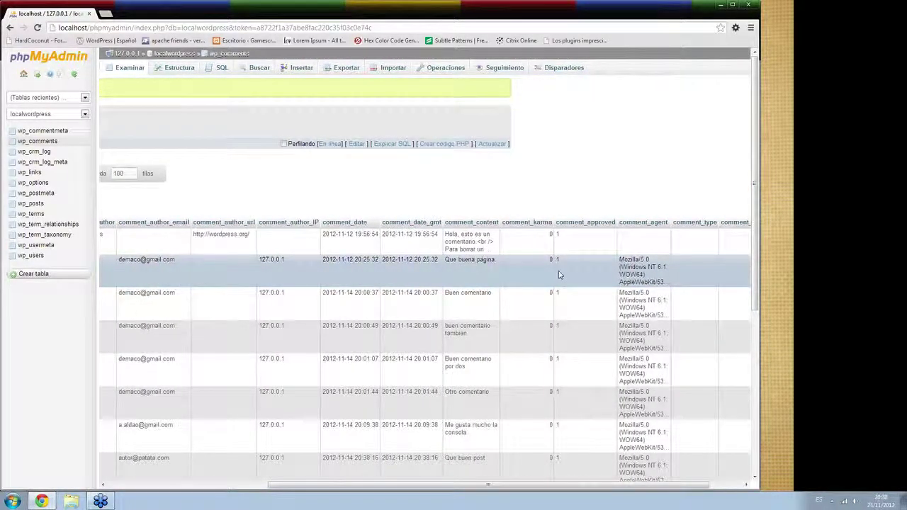
scroll(559, 275, "right", 1)
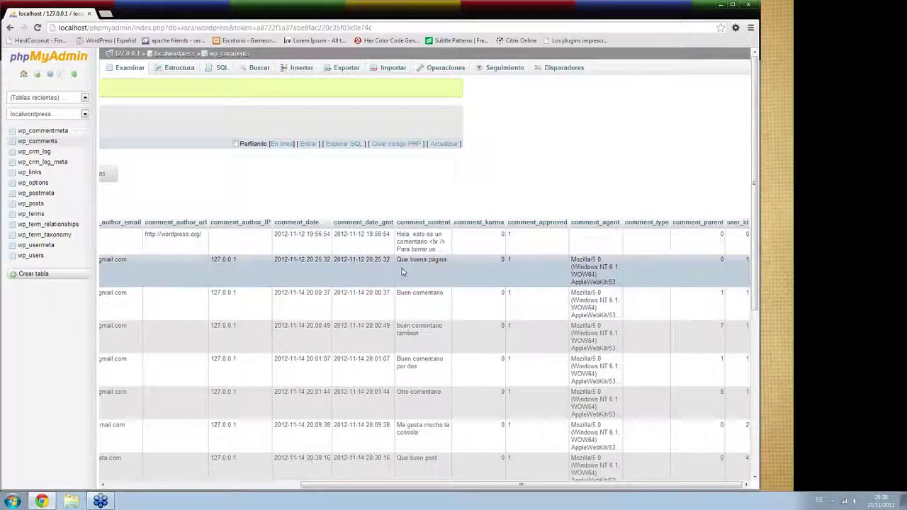
scroll(401, 271, "left", 1)
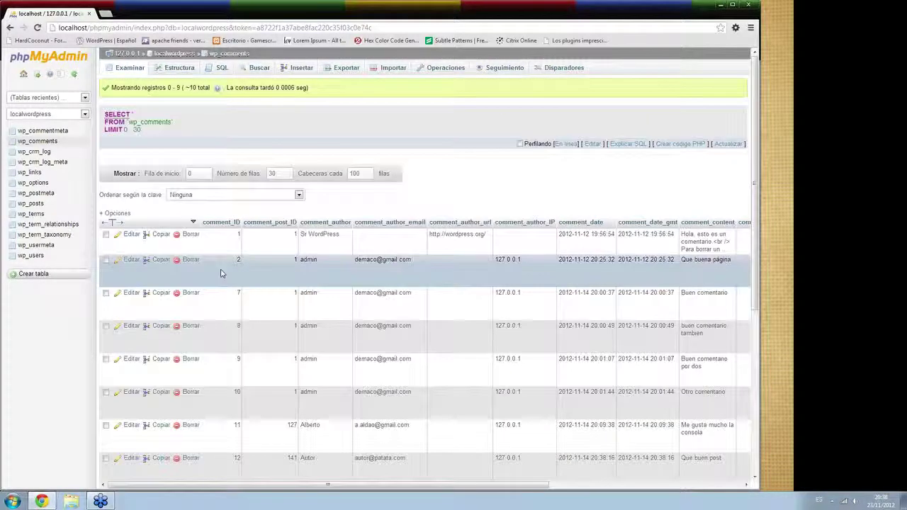
left_click(130, 261)
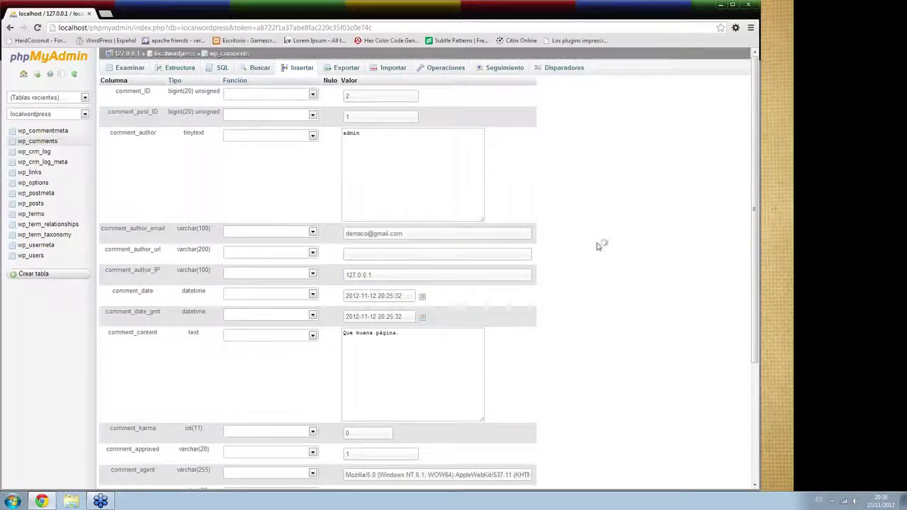
key("F5")
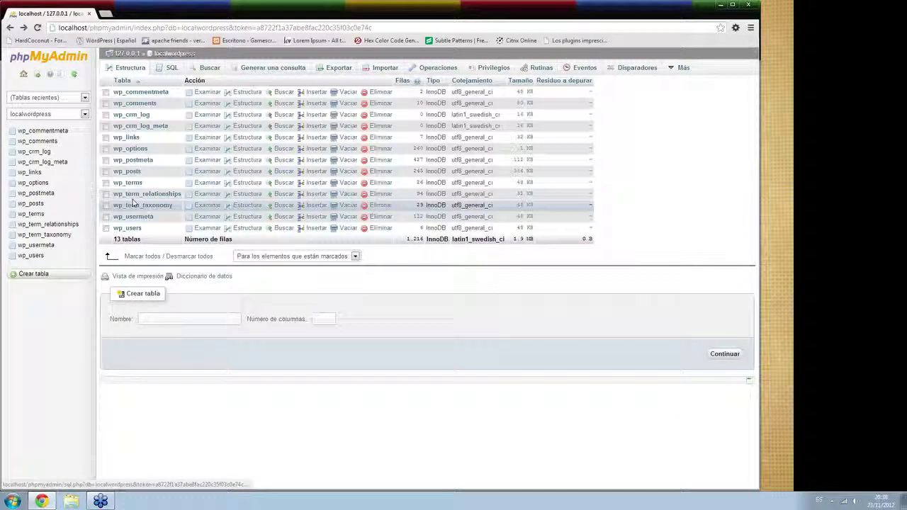
Step: Open the wp_posts table and examine its records and columns
left_click(128, 170)
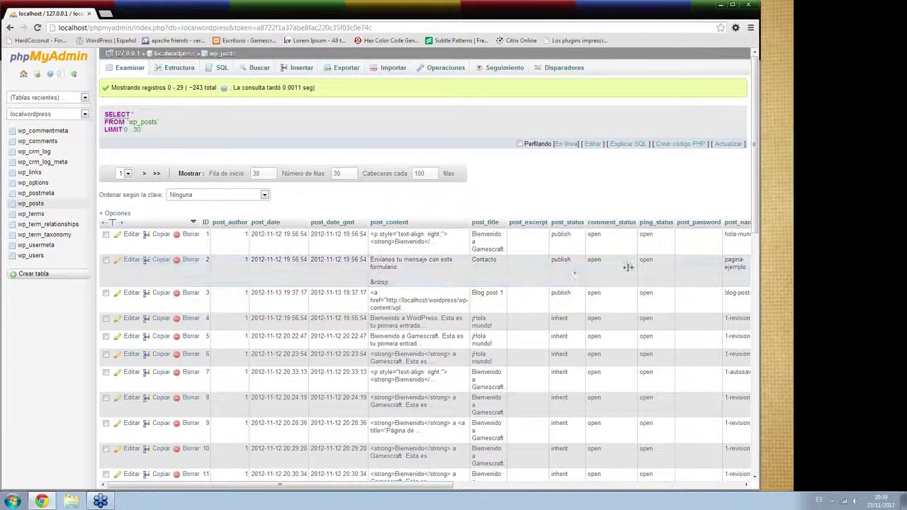
left_click(525, 276)
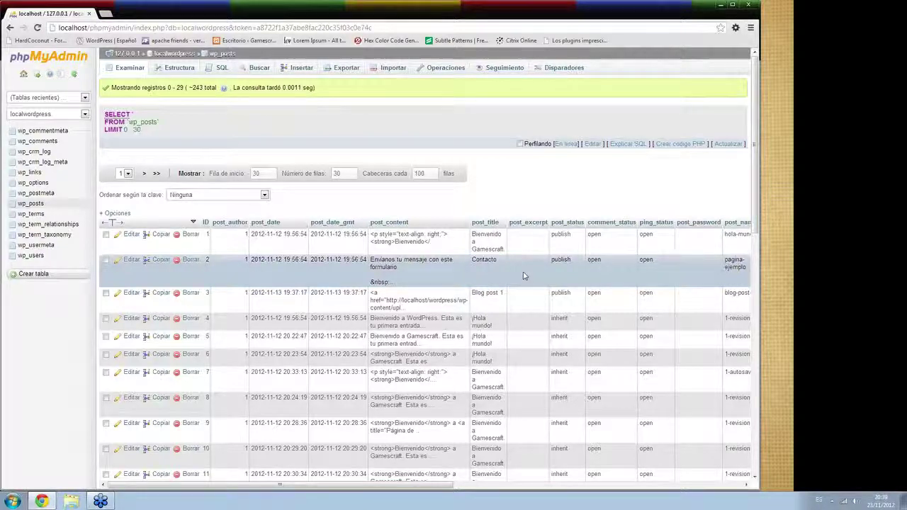
scroll(525, 276, "right", 2)
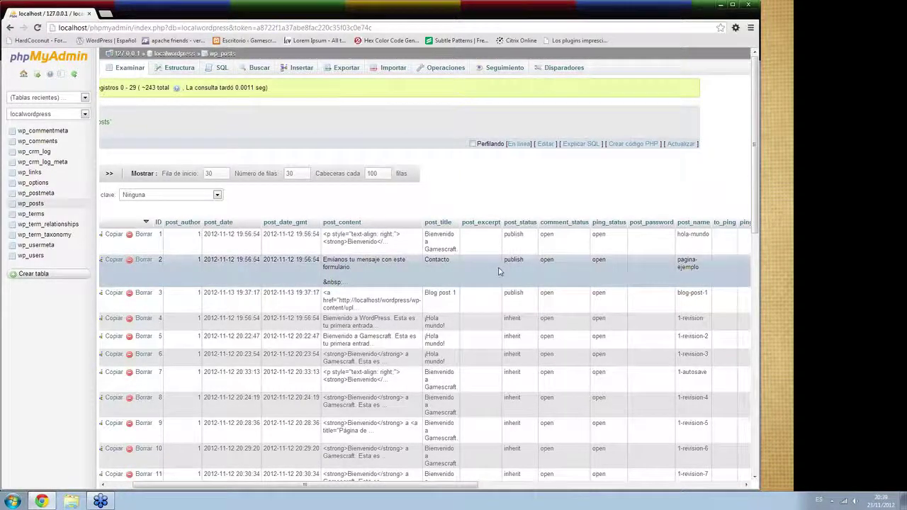
Step: Open the wp_users table and examine its user records and columns
left_click(41, 258)
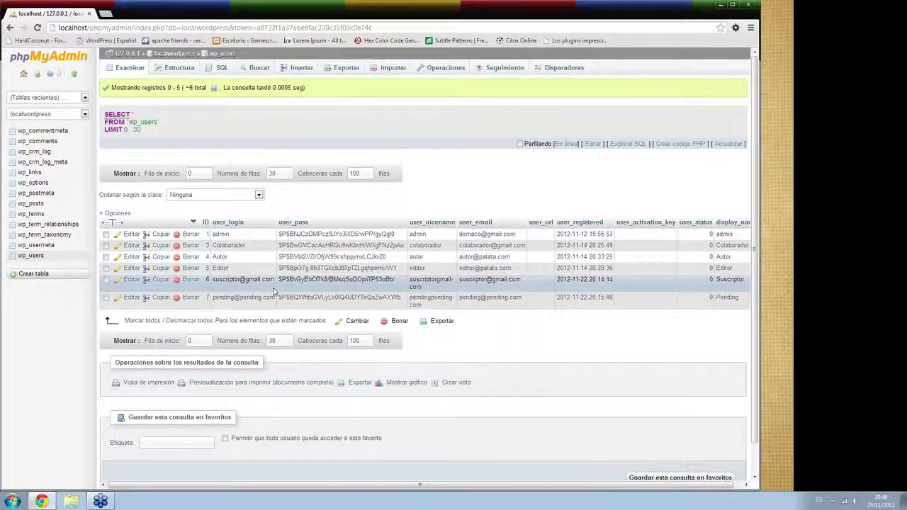
scroll(504, 290, "right", 1)
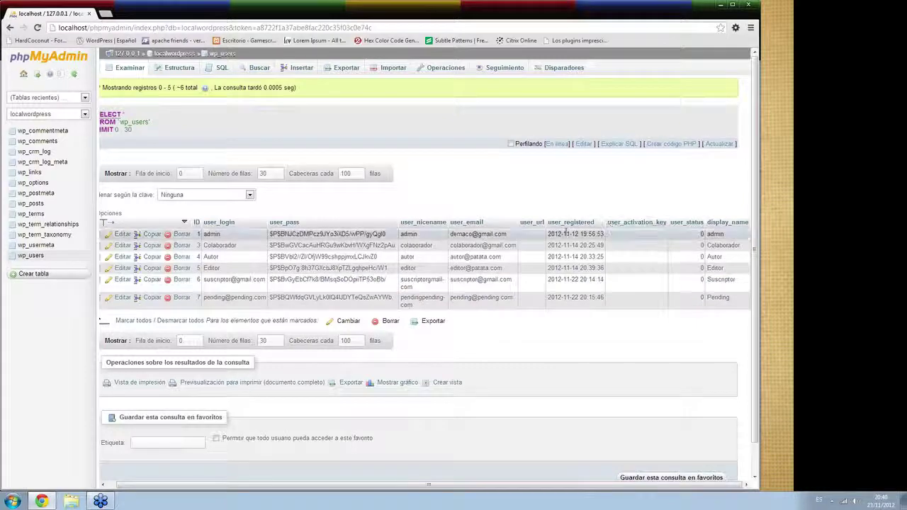
scroll(585, 280, "left", 1)
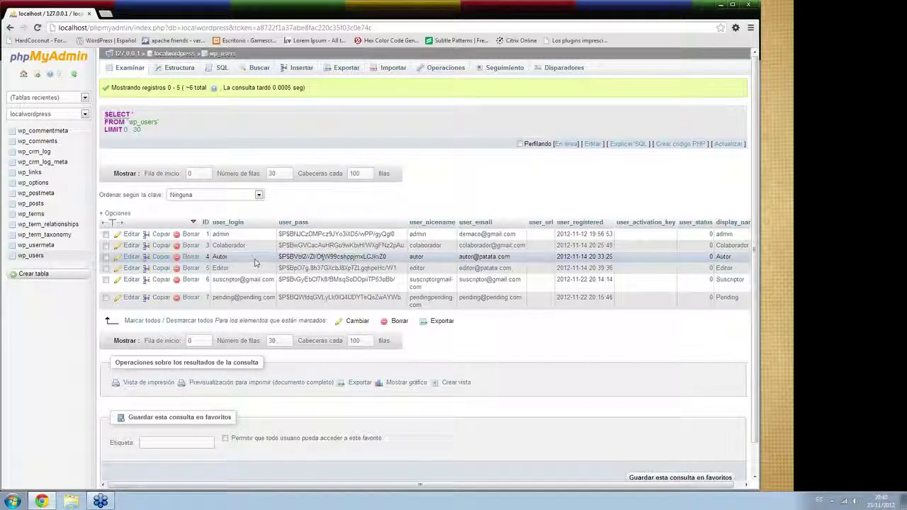
Step: Create a new database named "Test 2" on the server without choosing a collation, and open it
left_click(23, 76)
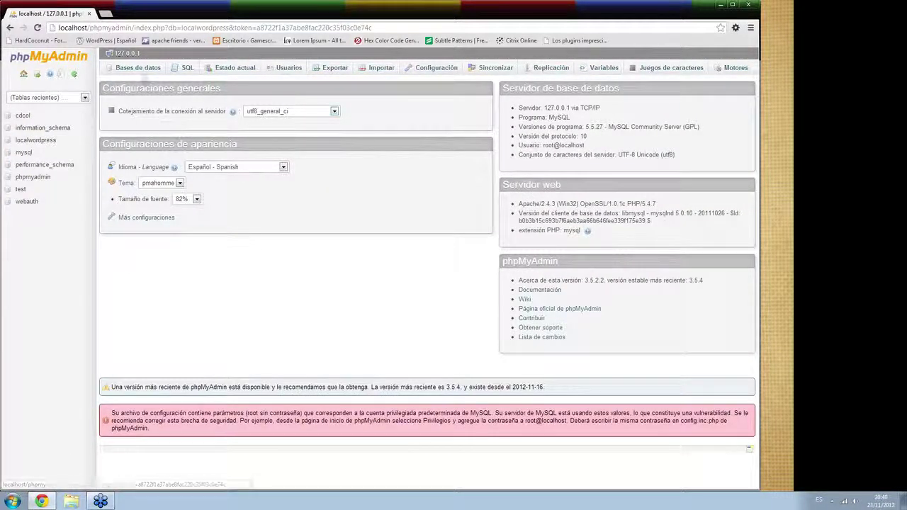
left_click(140, 71)
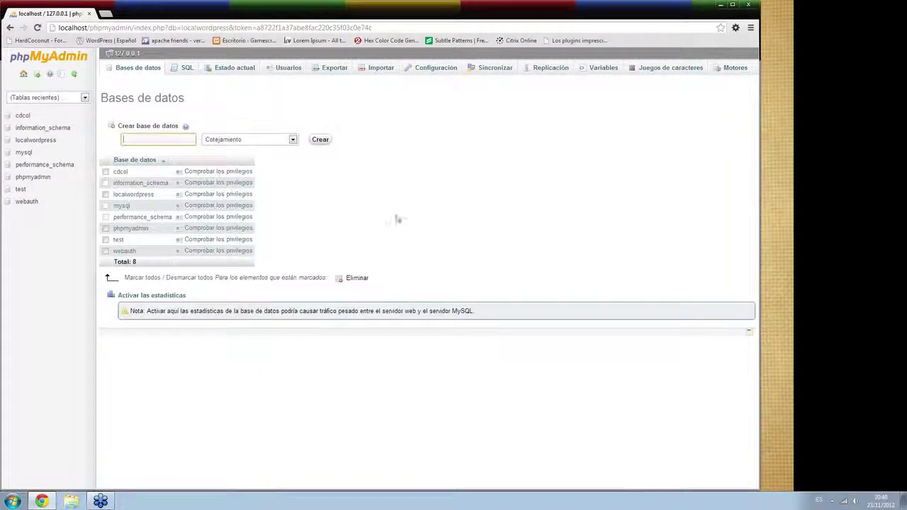
type("Test 2")
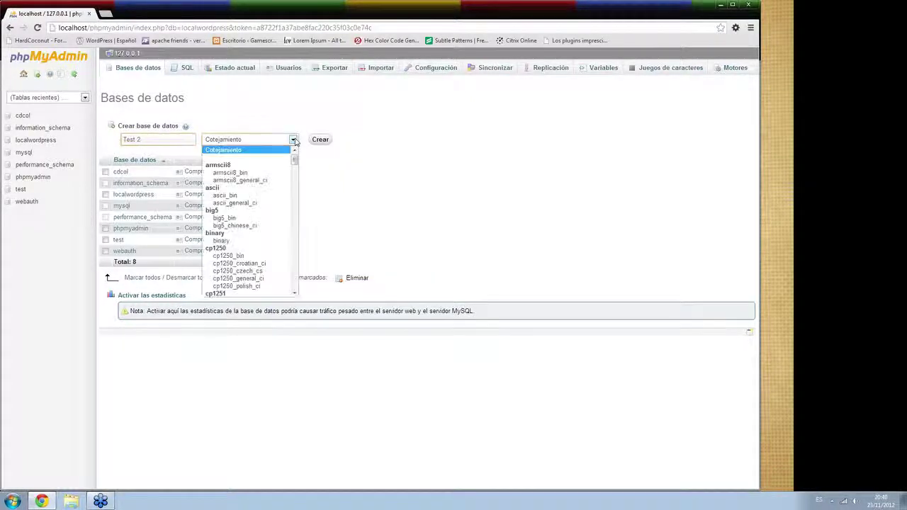
left_click(294, 140)
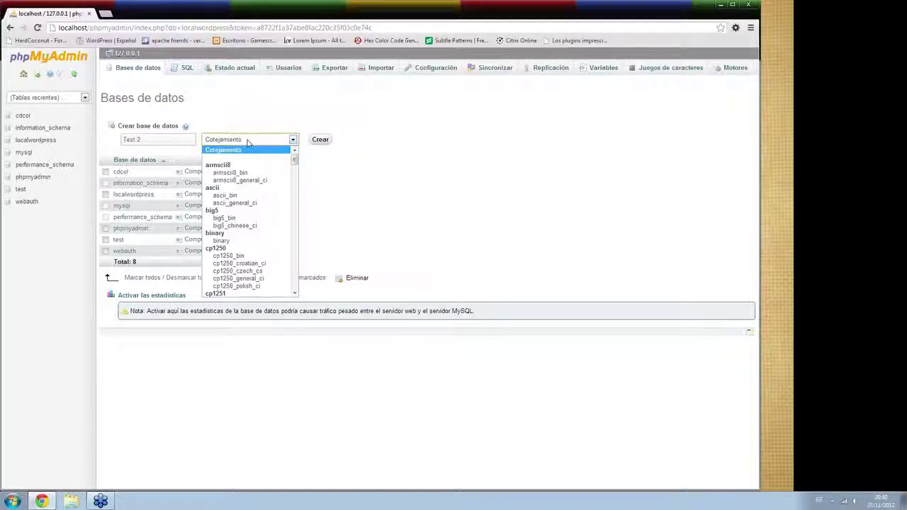
left_click(295, 141)
left_click(329, 141)
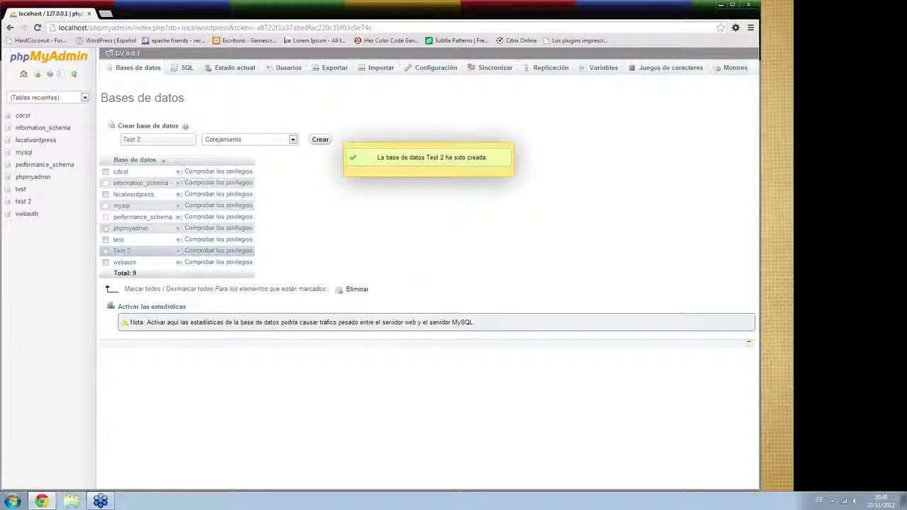
left_click(122, 252)
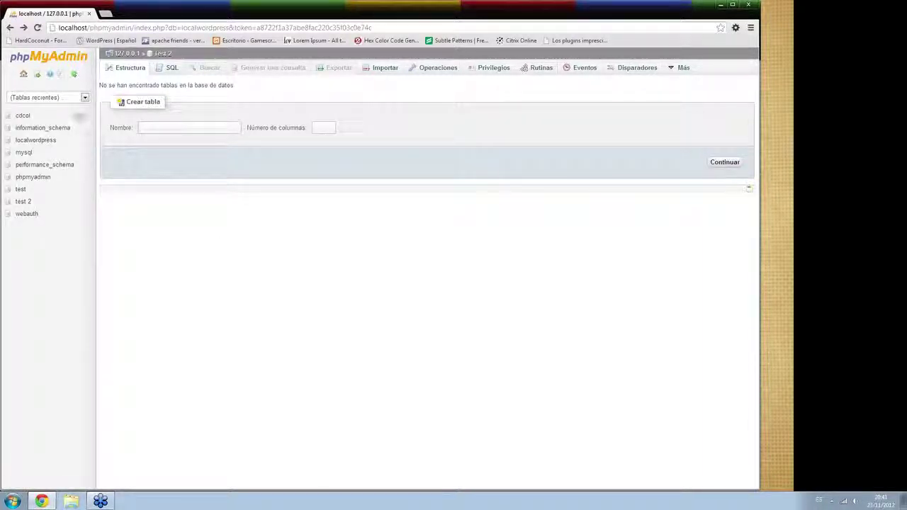
Step: Return to the server's database list and select the test 2 database for deletion
left_click(25, 75)
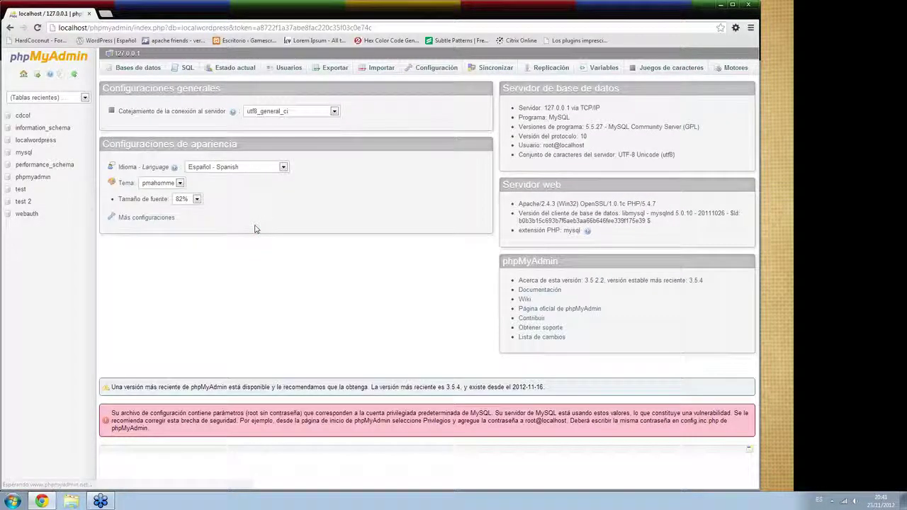
left_click(146, 69)
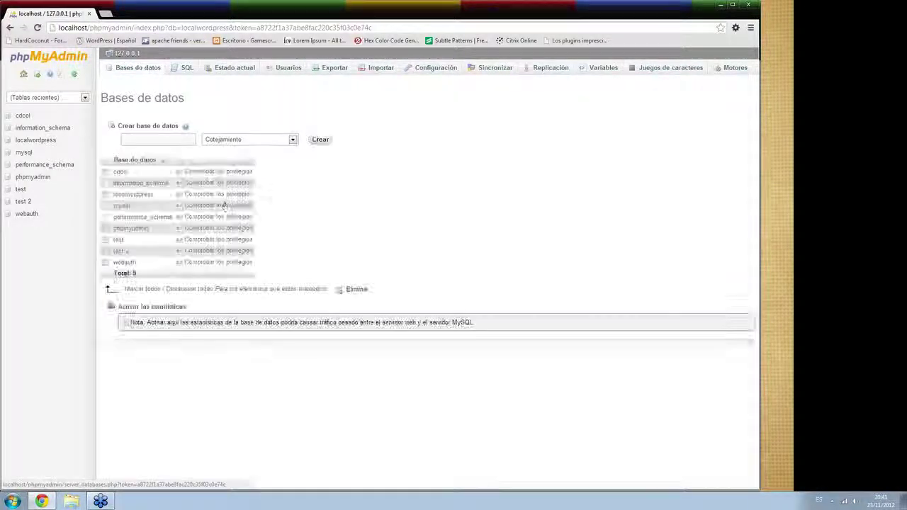
left_click(106, 251)
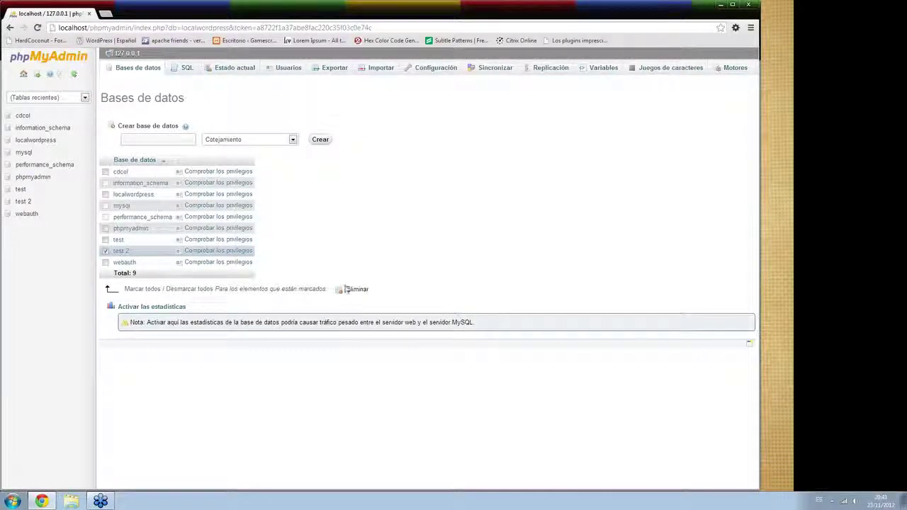
left_click(354, 289)
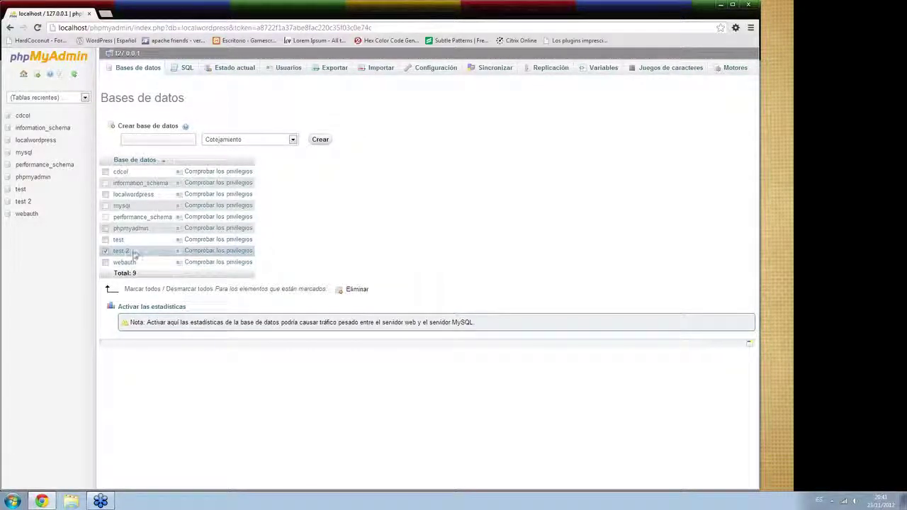